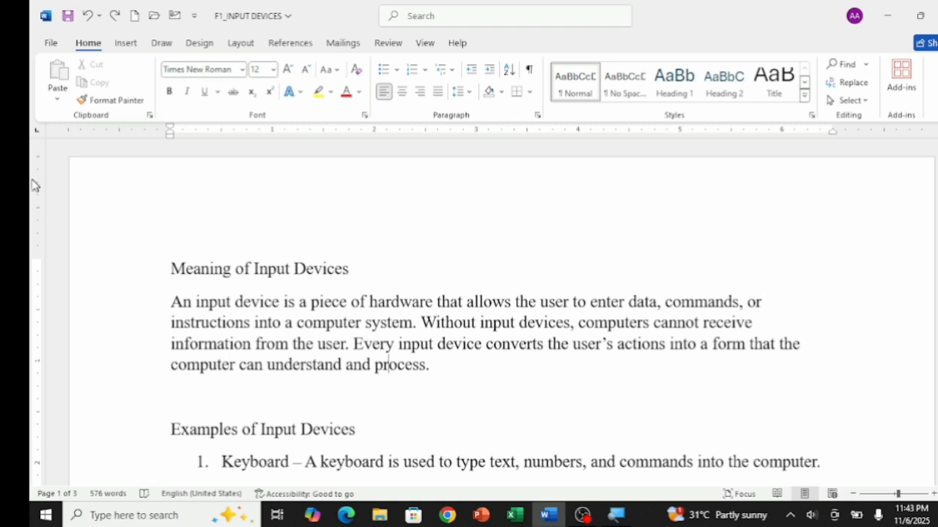
# Delete the "Meaning of Input Devices" heading and the first characters of the paragraph below it, up to "nput device"
pyautogui.click(166, 261)
pyautogui.press('Delete')
pyautogui.press('Delete')
pyautogui.press('Delete')
pyautogui.press('Delete')
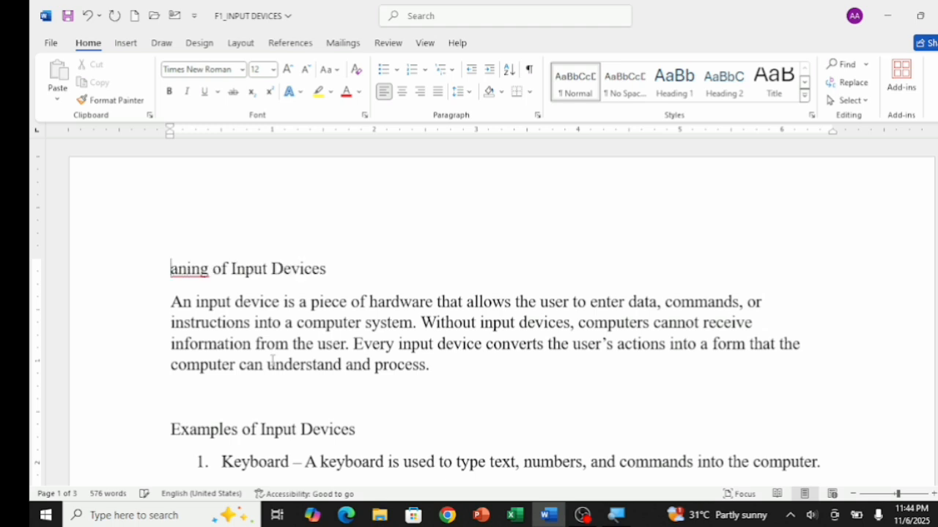
pyautogui.press('Delete')
pyautogui.press('Delete')
pyautogui.press('Delete')
pyautogui.press('Delete')
pyautogui.press('Delete')
pyautogui.press('Delete')
pyautogui.press('Delete')
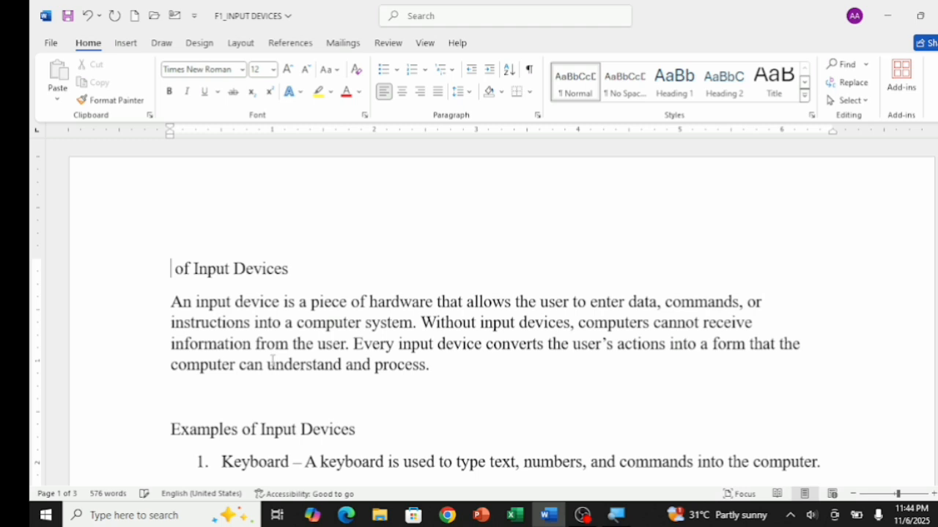
pyautogui.press('Delete')
pyautogui.press('Delete')
pyautogui.press('Delete')
pyautogui.press('Delete')
pyautogui.press('Delete')
pyautogui.press('Delete')
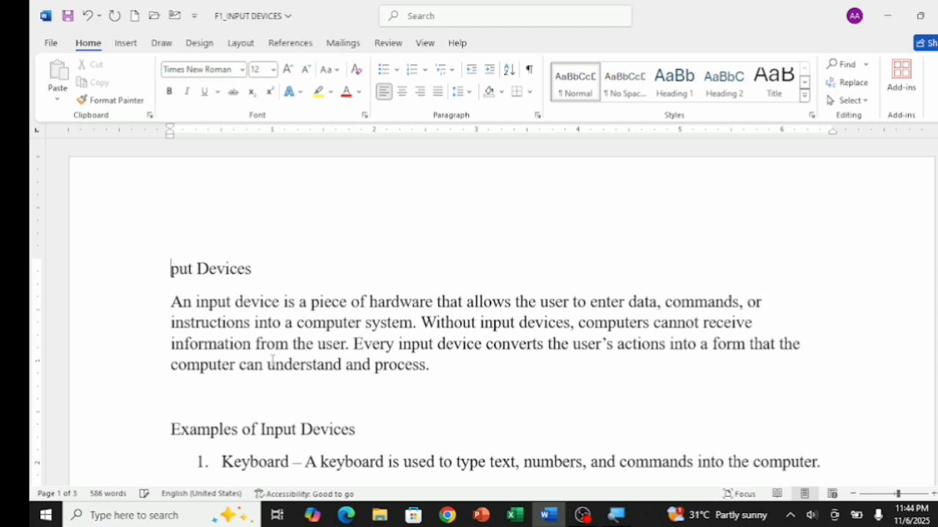
pyautogui.press('Delete')
pyautogui.press('Delete')
pyautogui.press('Delete')
pyautogui.press('Delete')
pyautogui.press('Delete')
pyautogui.press('Delete')
pyautogui.press('Delete')
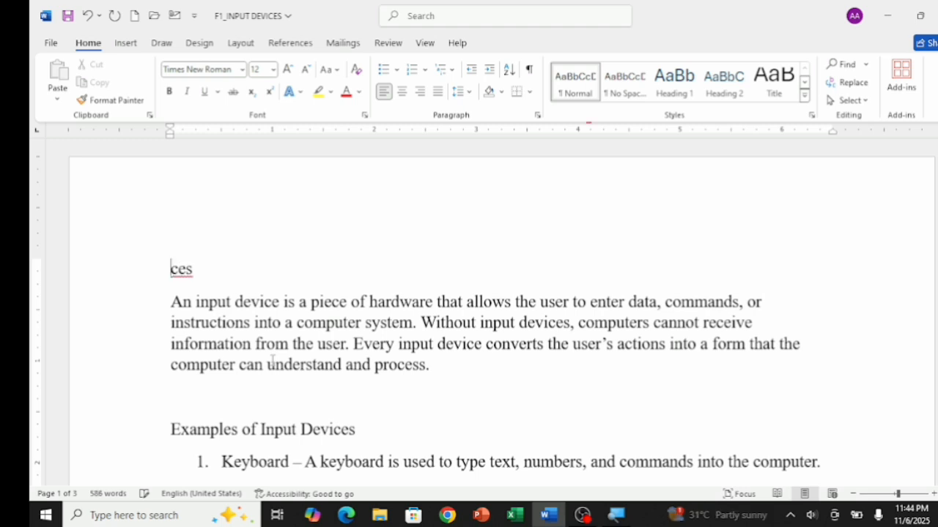
pyautogui.press('Delete')
pyautogui.press('Delete')
pyautogui.press('Delete')
pyautogui.press('Delete')
pyautogui.press('Delete')
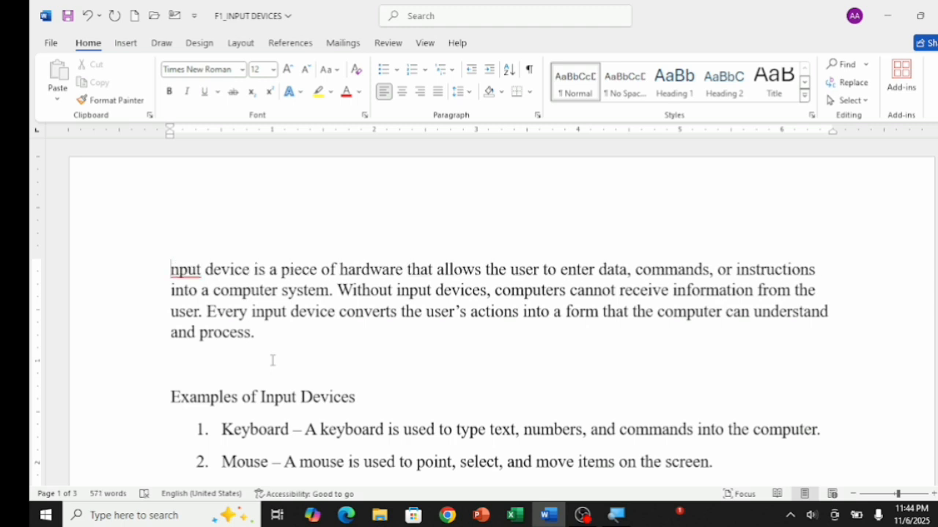
# Erase the end of the definition paragraph so its last sentence stops at "understan"
pyautogui.click(254, 341)
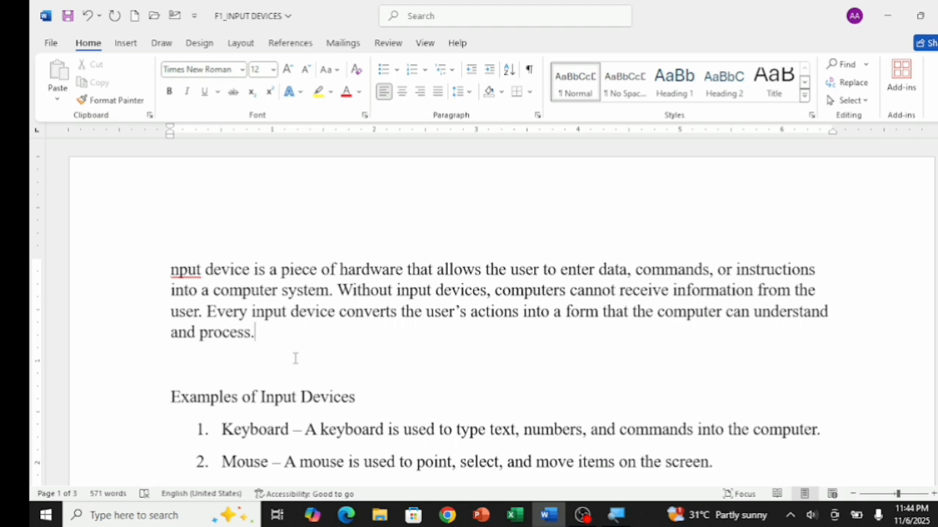
pyautogui.press('BackSpace')
pyautogui.press('BackSpace')
pyautogui.press('BackSpace')
pyautogui.press('BackSpace')
pyautogui.press('BackSpace')
pyautogui.press('BackSpace')
pyautogui.press('BackSpace')
pyautogui.press('BackSpace')
pyautogui.press('BackSpace')
pyautogui.press('BackSpace')
pyautogui.press('BackSpace')
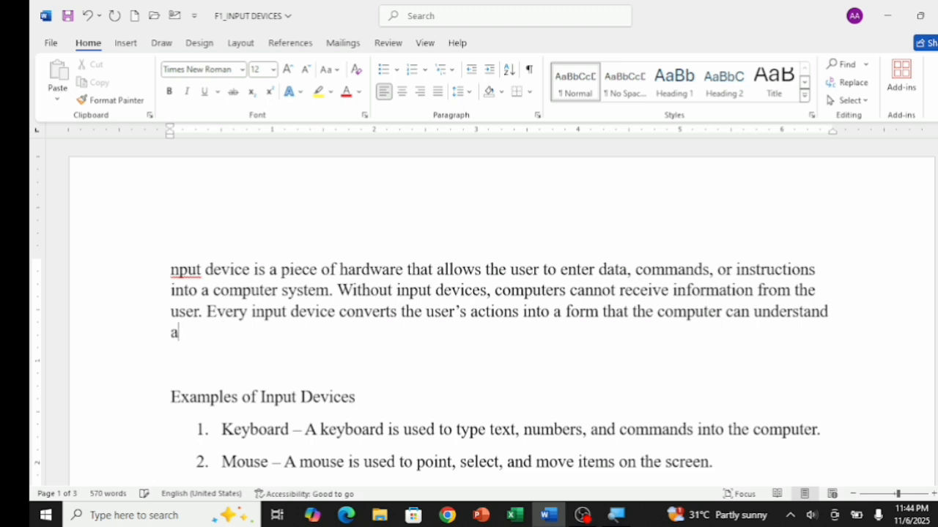
pyautogui.press('BackSpace')
pyautogui.press('BackSpace')
pyautogui.press('BackSpace')
pyautogui.press('BackSpace')
pyautogui.press('BackSpace')
pyautogui.press('BackSpace')
pyautogui.press('BackSpace')
pyautogui.press('BackSpace')
pyautogui.press('BackSpace')
pyautogui.press('BackSpace')
pyautogui.press('BackSpace')
pyautogui.press('BackSpace')
pyautogui.press('BackSpace')
pyautogui.press('BackSpace')
pyautogui.press('BackSpace')
pyautogui.press('BackSpace')
pyautogui.press('BackSpace')
pyautogui.press('BackSpace')
pyautogui.press('BackSpace')
pyautogui.press('BackSpace')
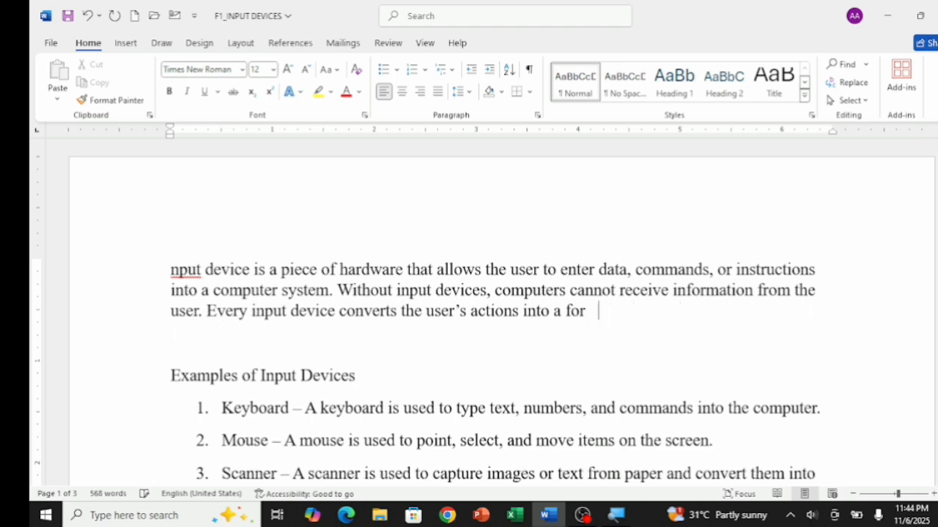
pyautogui.press('BackSpace')
pyautogui.press('BackSpace')
pyautogui.press('BackSpace')
pyautogui.press('BackSpace')
pyautogui.press('BackSpace')
pyautogui.press('BackSpace')
pyautogui.press('BackSpace')
pyautogui.press('BackSpace')
pyautogui.press('BackSpace')
pyautogui.press('BackSpace')
pyautogui.press('BackSpace')
pyautogui.press('BackSpace')
pyautogui.press('BackSpace')
pyautogui.press('BackSpace')
pyautogui.press('BackSpace')
pyautogui.press('BackSpace')
pyautogui.press('BackSpace')
pyautogui.press('BackSpace')
pyautogui.press('BackSpace')
pyautogui.press('BackSpace')
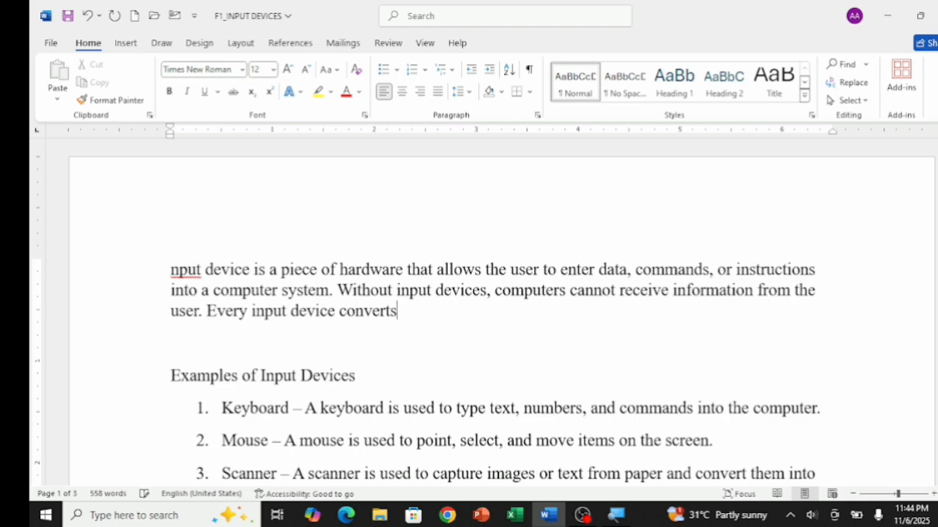
pyautogui.press('BackSpace')
pyautogui.press('BackSpace')
pyautogui.press('BackSpace')
pyautogui.press('BackSpace')
pyautogui.press('BackSpace')
pyautogui.press('BackSpace')
pyautogui.press('BackSpace')
pyautogui.press('BackSpace')
pyautogui.press('BackSpace')
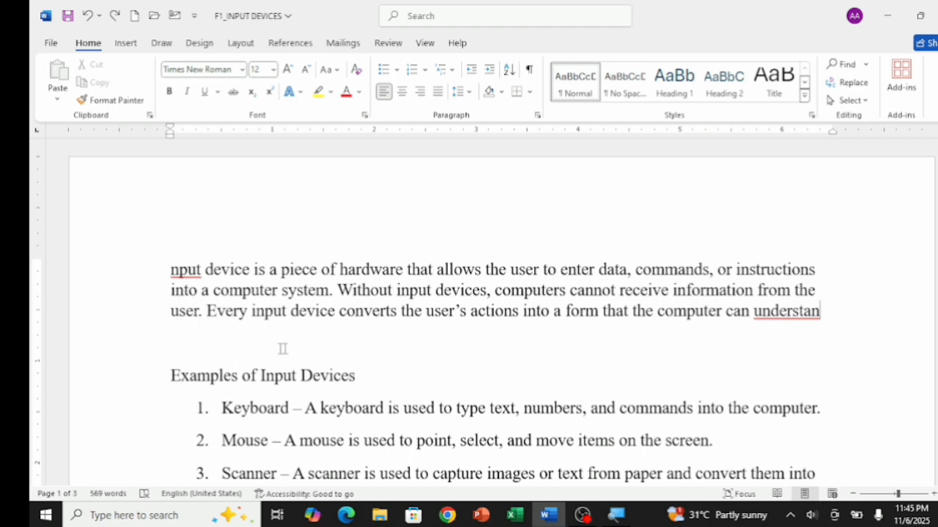
# Enter "meaning of input device" on the empty line above the "Examples of Input Devices" heading
pyautogui.doubleClick(195, 337)
pyautogui.click(194, 338)
pyautogui.write('meanign')
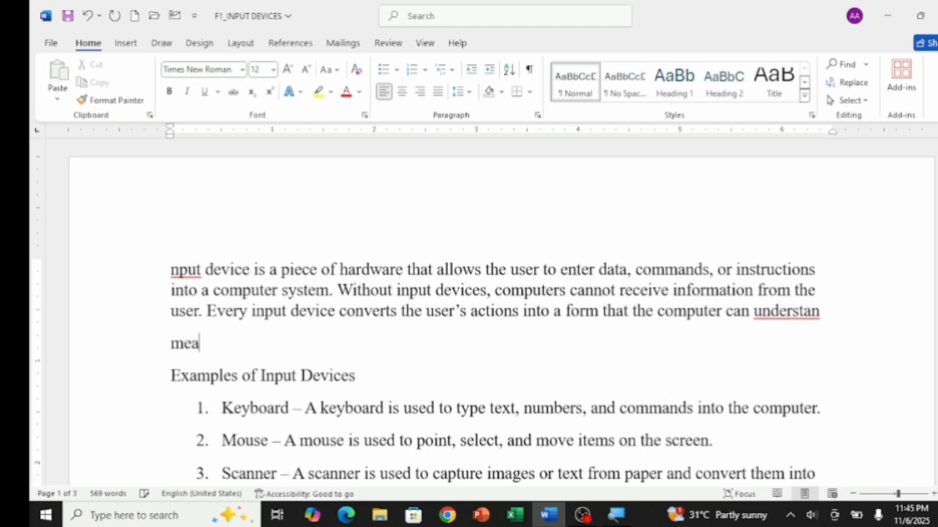
pyautogui.press('BackSpace')
pyautogui.press('BackSpace')
pyautogui.write('ng of inpu')
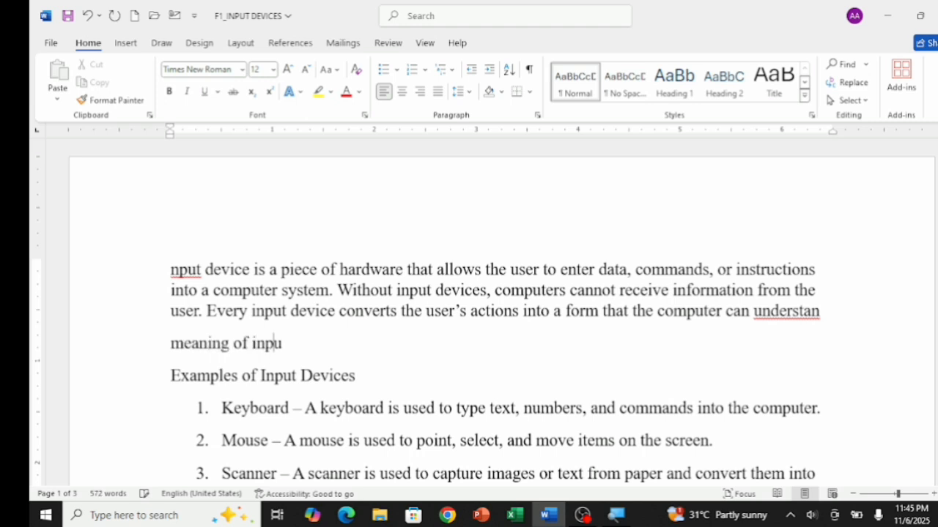
pyautogui.write('t device')
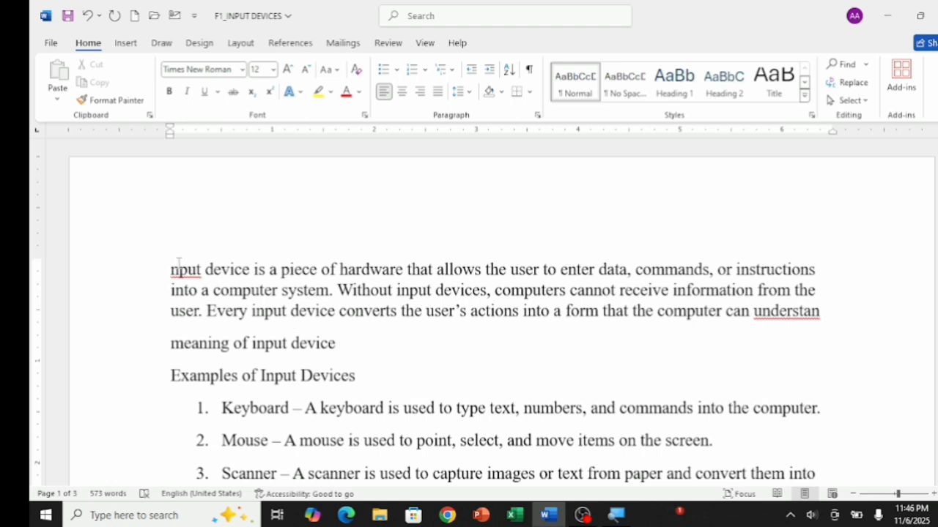
# Cut the whole definition paragraph beginning with "nput device is a piece of hardware"
pyautogui.moveTo(172, 270); pyautogui.dragTo(791, 315)
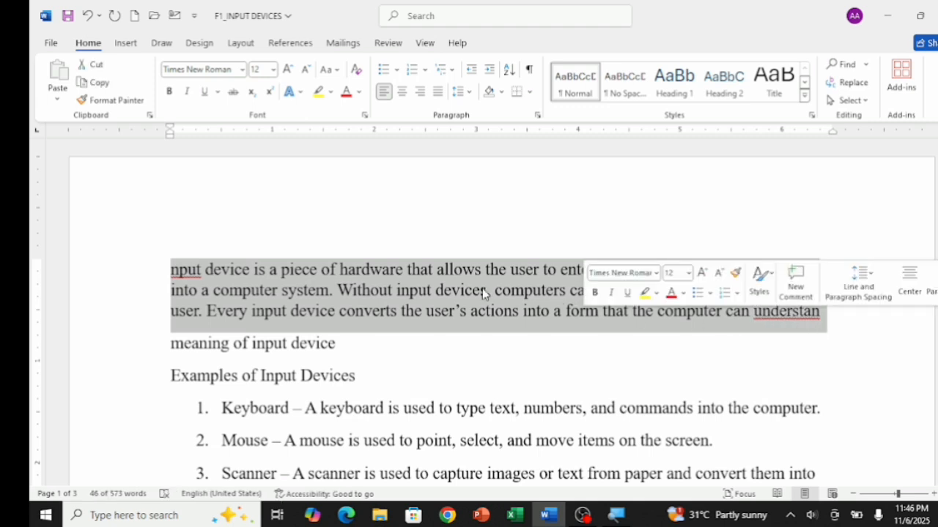
pyautogui.rightClick(448, 304)
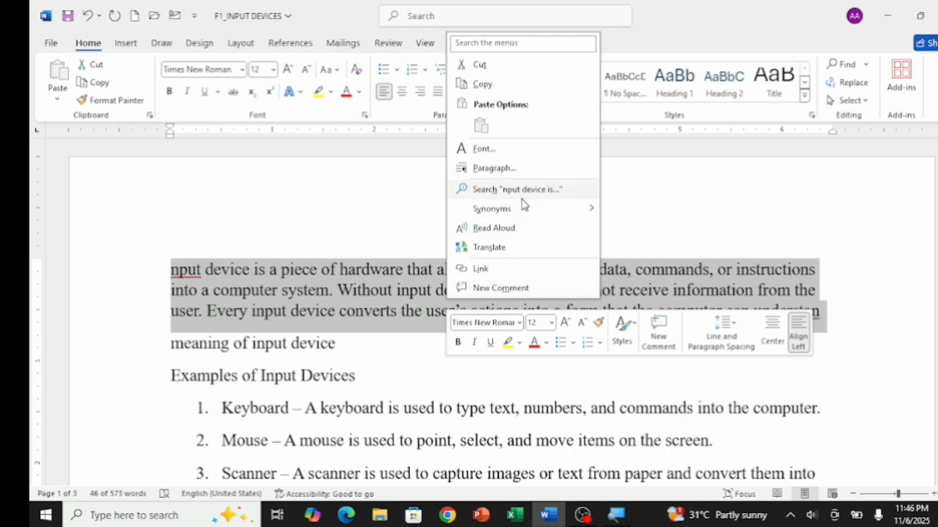
pyautogui.click(488, 68)
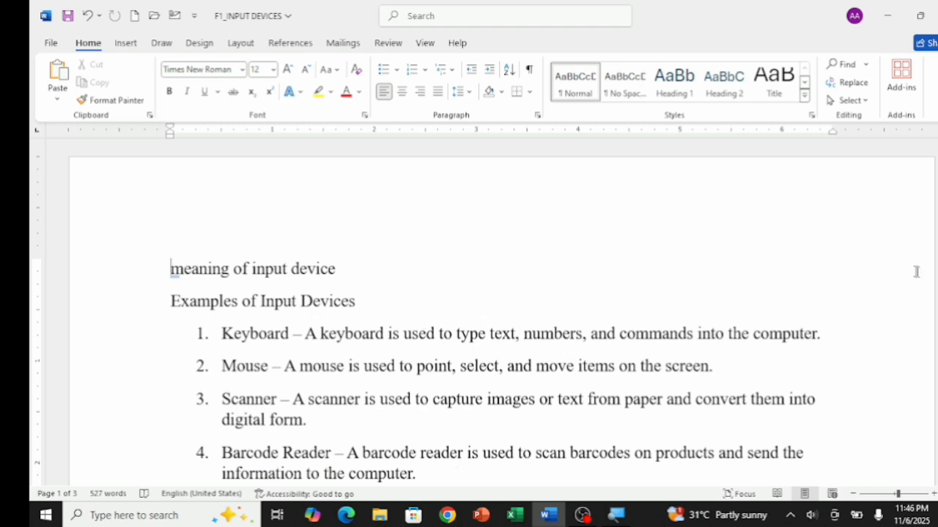
# Insert a blank line above the "Types of Input Devices" heading and paste the cut paragraph there, keeping its source formatting
pyautogui.scroll(-5, 483, 312)
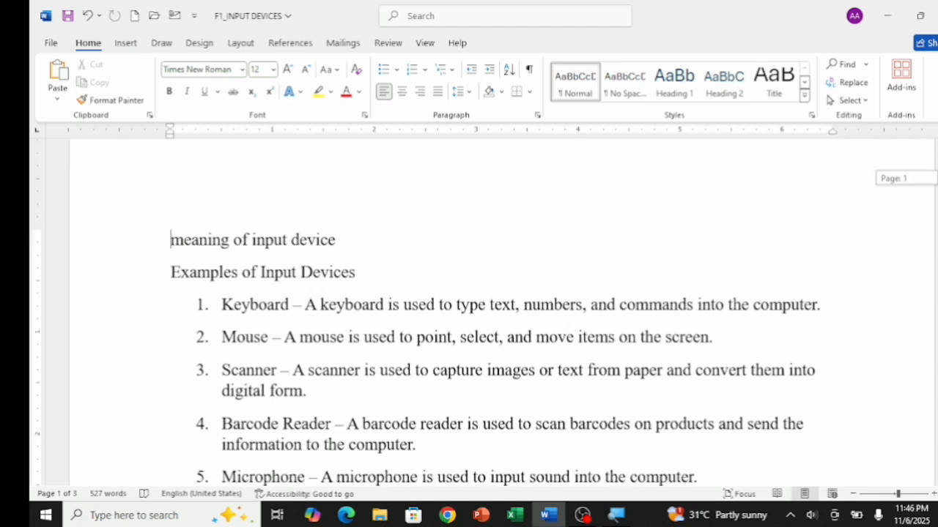
pyautogui.scroll(-2, 484, 312)
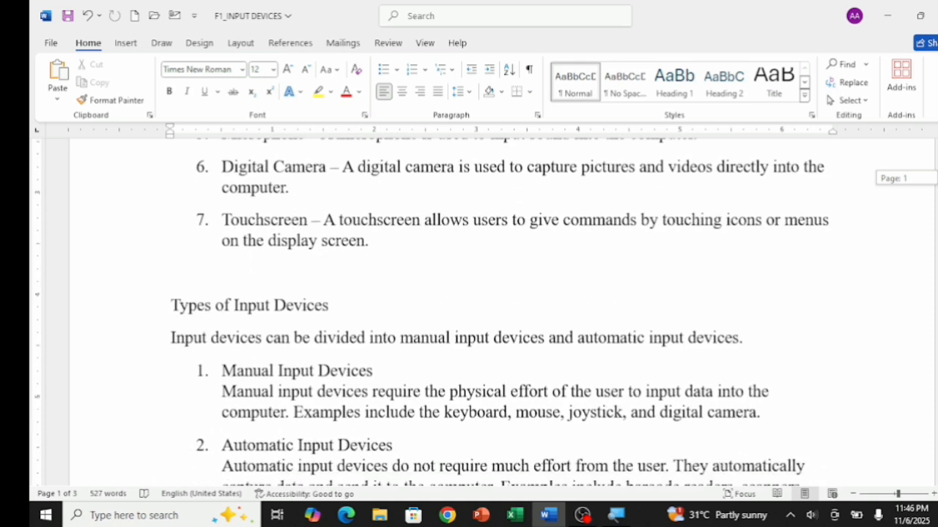
pyautogui.click(171, 305)
pyautogui.press('Return')
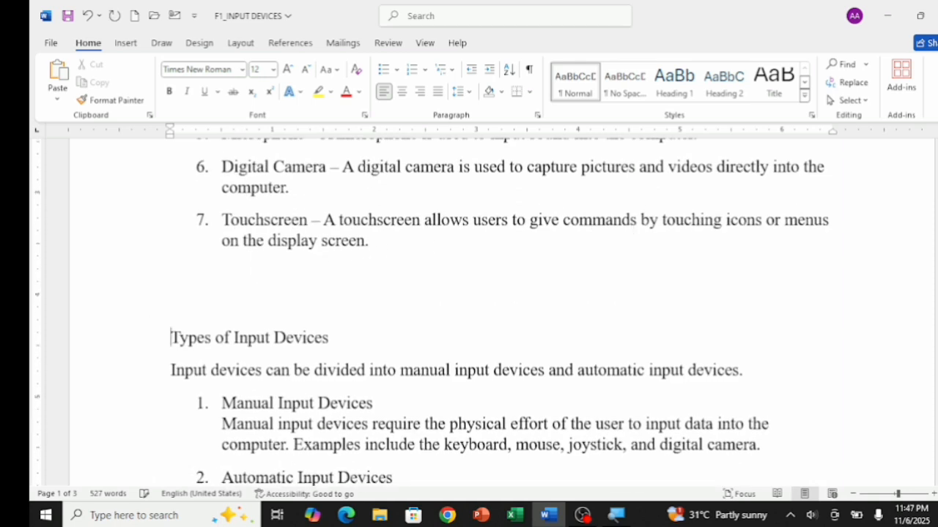
pyautogui.press('Up')
pyautogui.rightClick(171, 305)
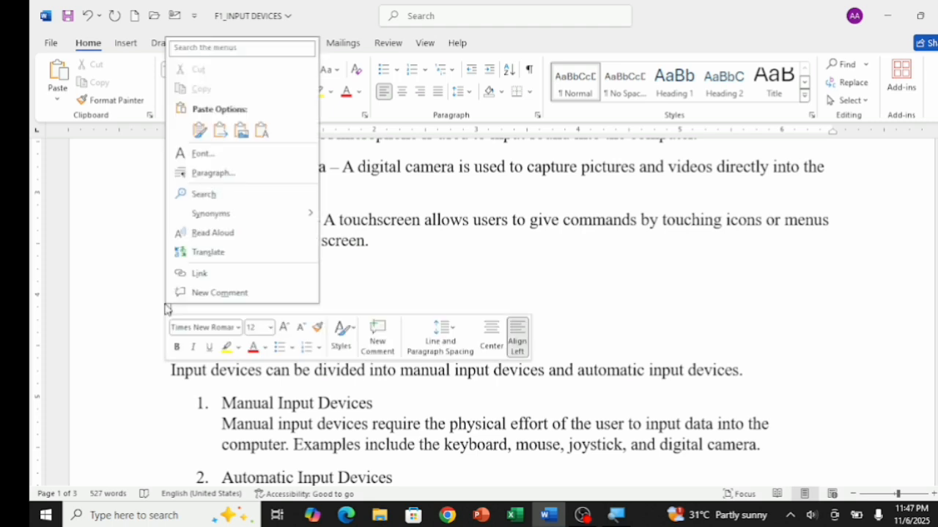
pyautogui.click(199, 130)
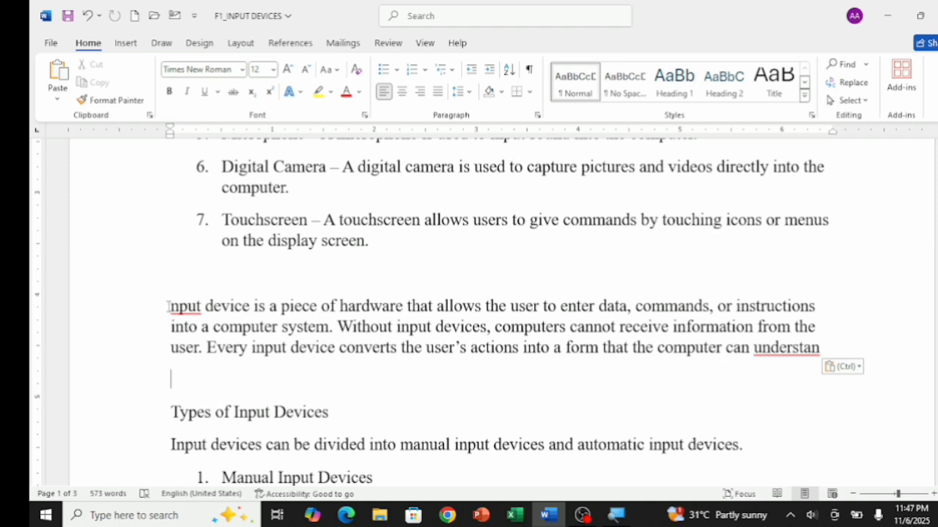
# Copy the moved paragraph and paste a duplicate directly below it, above "Types of Input Devices"
pyautogui.moveTo(157, 310); pyautogui.dragTo(509, 353)
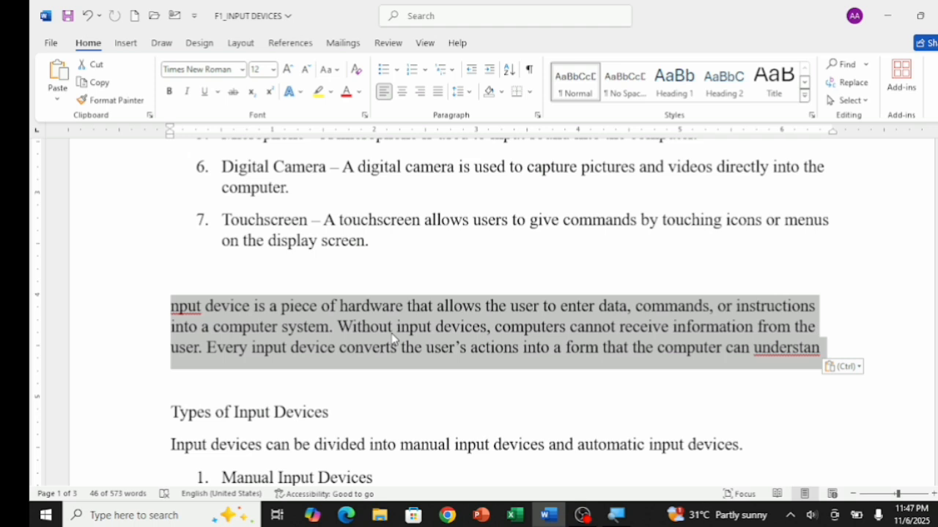
pyautogui.hotkey('ctrl', 'c')
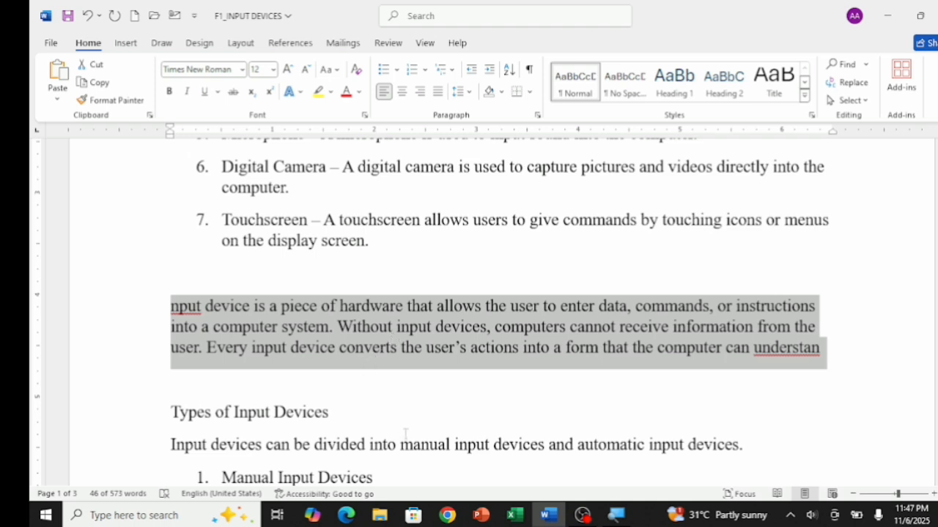
pyautogui.click(348, 416)
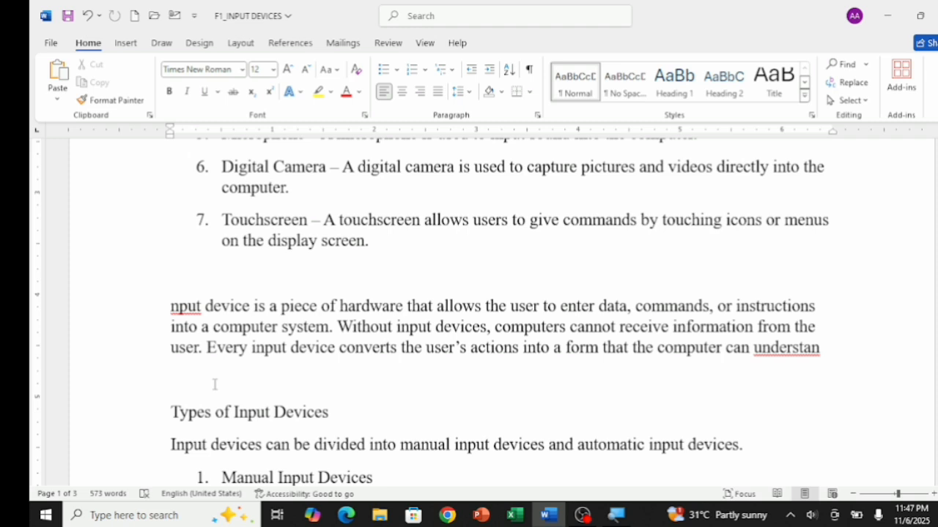
pyautogui.hotkey('ctrl', 'v')
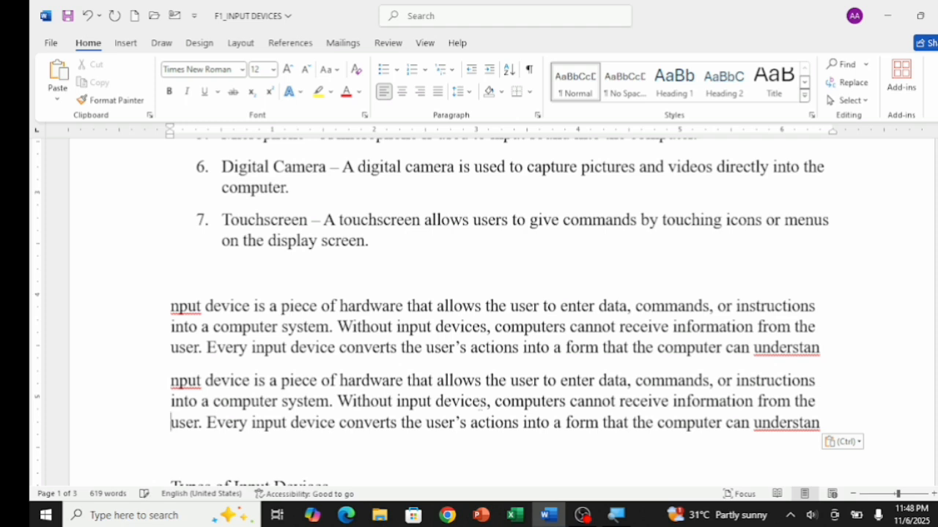
# Remove the "meaning of input device" line at the beginning of the document
pyautogui.press('Up')
pyautogui.press('Up')
pyautogui.press('Up')
pyautogui.press('Up')
pyautogui.press('Up')
pyautogui.press('Up')
pyautogui.press('Up')
pyautogui.press('Up')
pyautogui.press('Up')
pyautogui.press('Up')
pyautogui.press('Up')
pyautogui.press('Up')
pyautogui.press('Up')
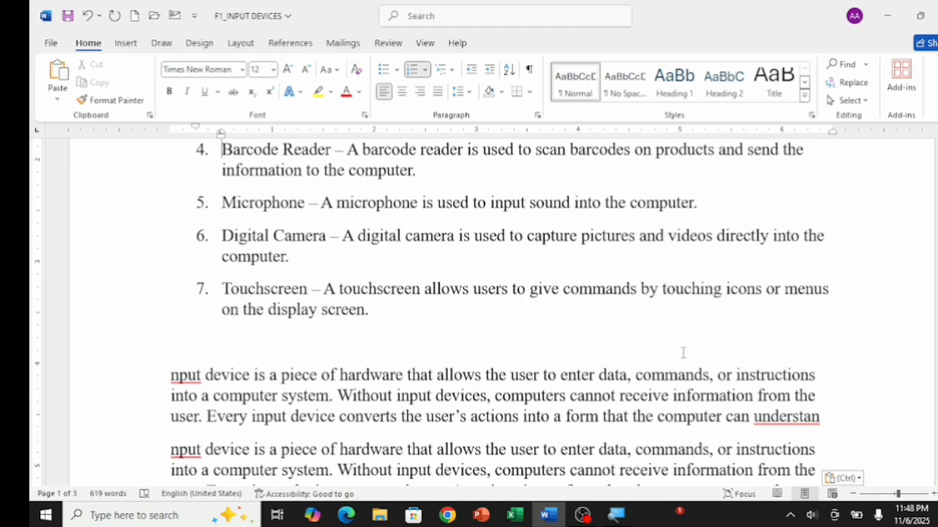
pyautogui.scroll(1, 880, 286)
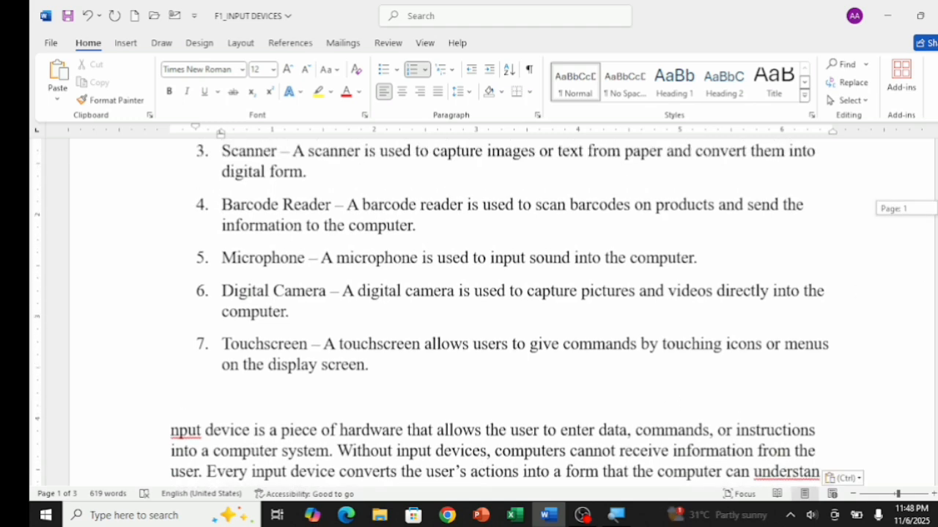
pyautogui.scroll(4, 813, 287)
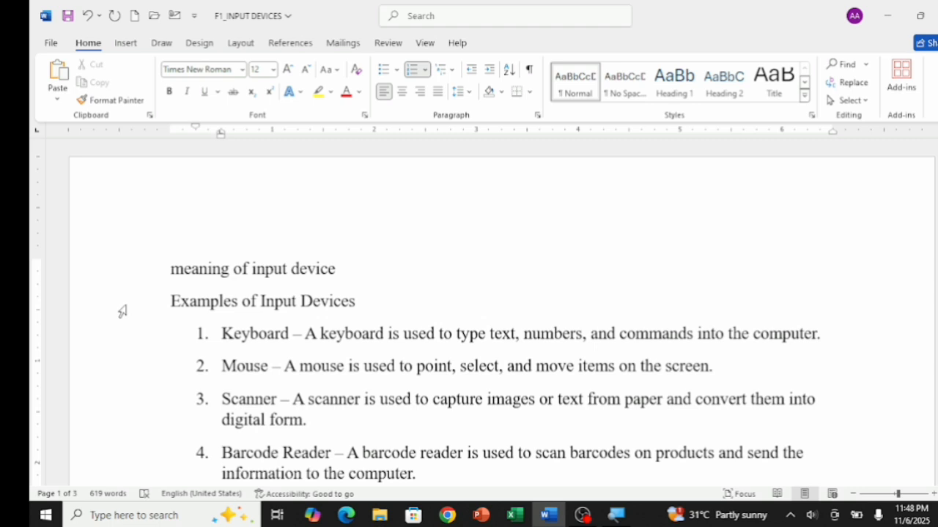
pyautogui.hotkey('ctrl', 'z')
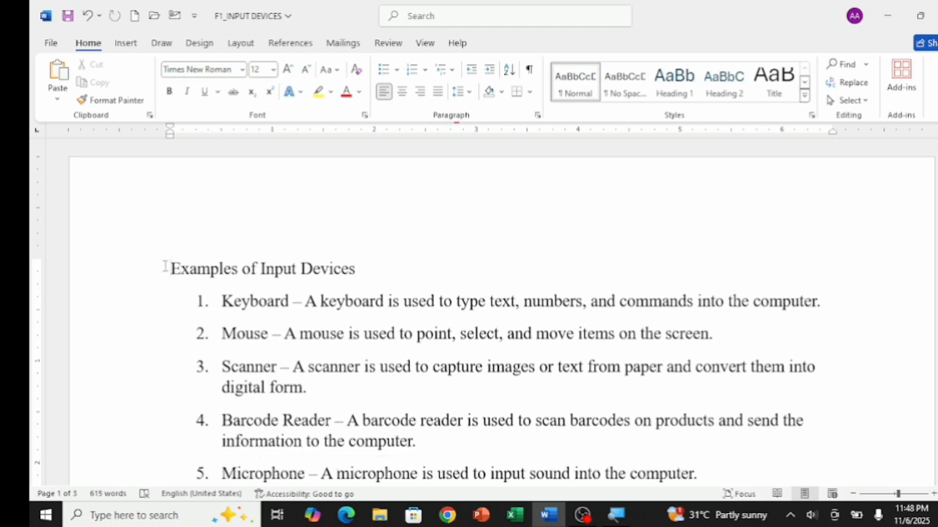
# Make the "Examples of Input Devices" heading bold and clear the selection
pyautogui.moveTo(171, 268); pyautogui.dragTo(327, 256)
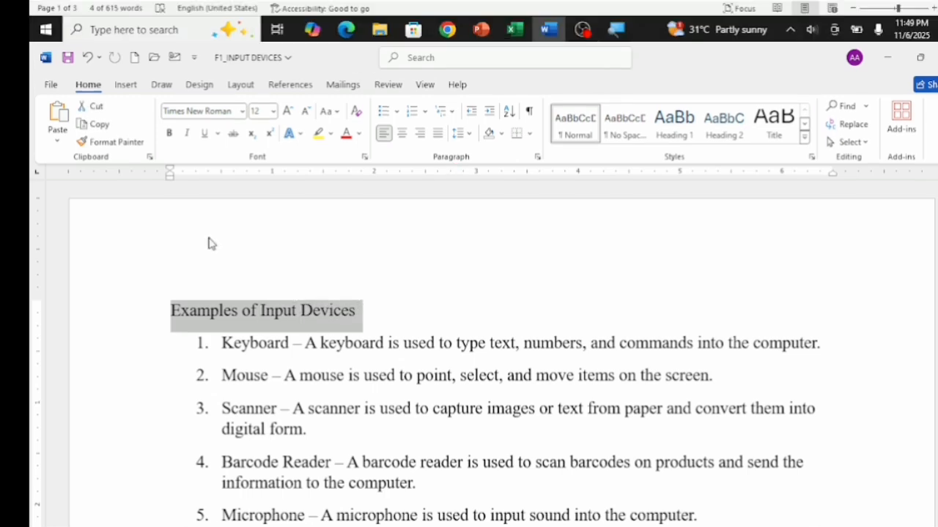
pyautogui.click(126, 42)
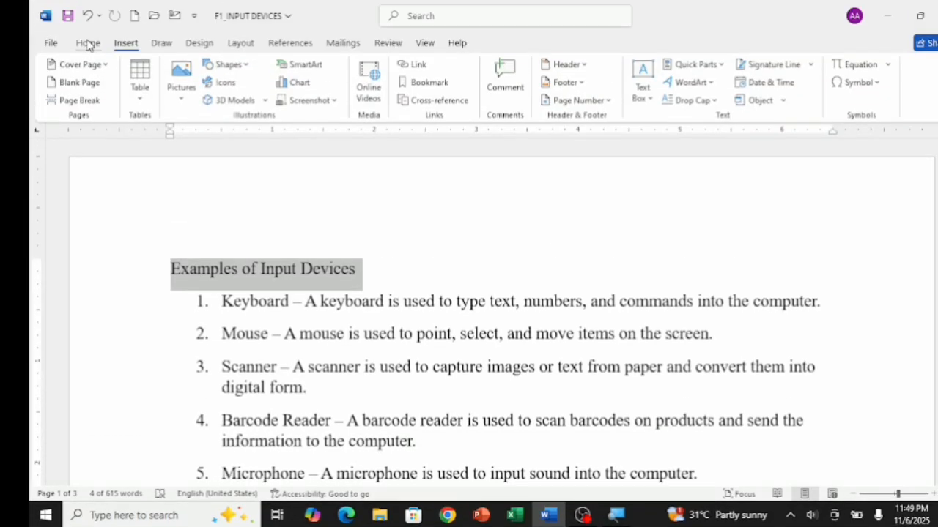
pyautogui.click(88, 44)
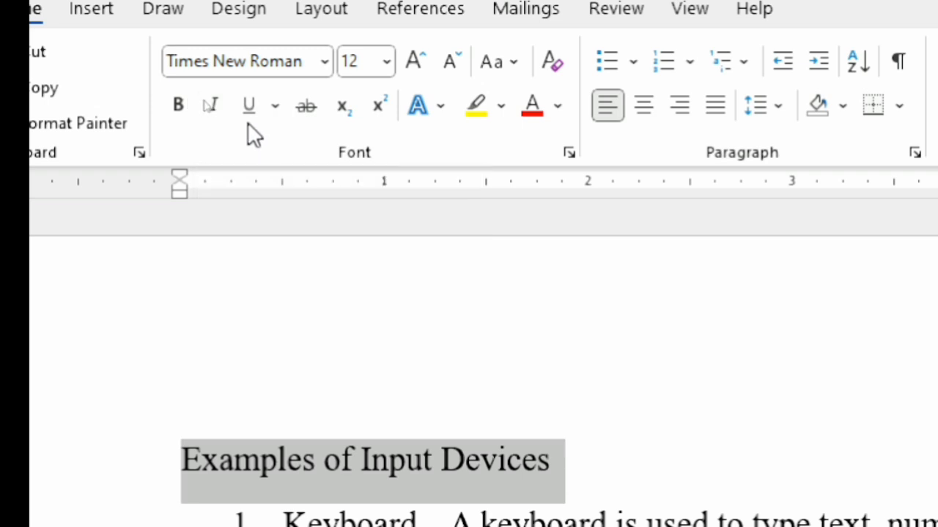
pyautogui.click(179, 104)
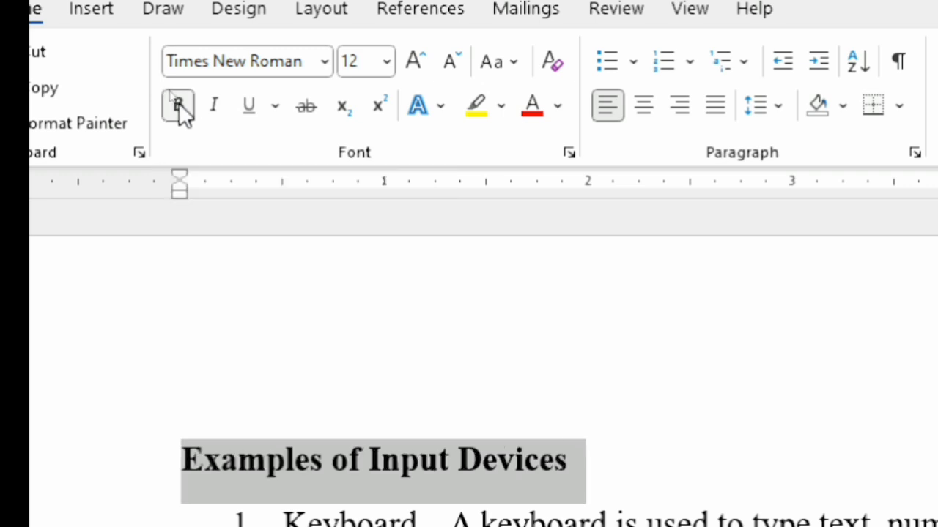
pyautogui.click(637, 448)
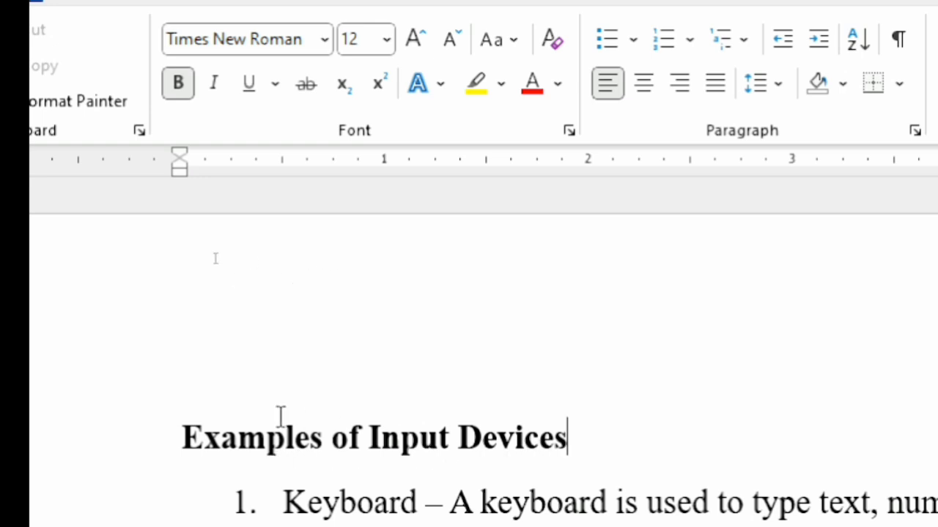
# Italicize the "Examples of Input Devices" heading and clear the selection
pyautogui.click(160, 443)
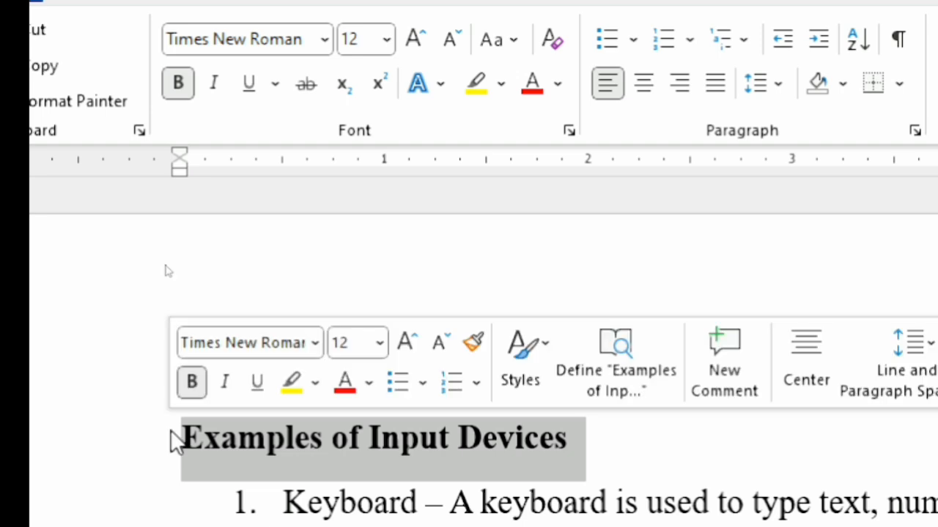
pyautogui.click(216, 94)
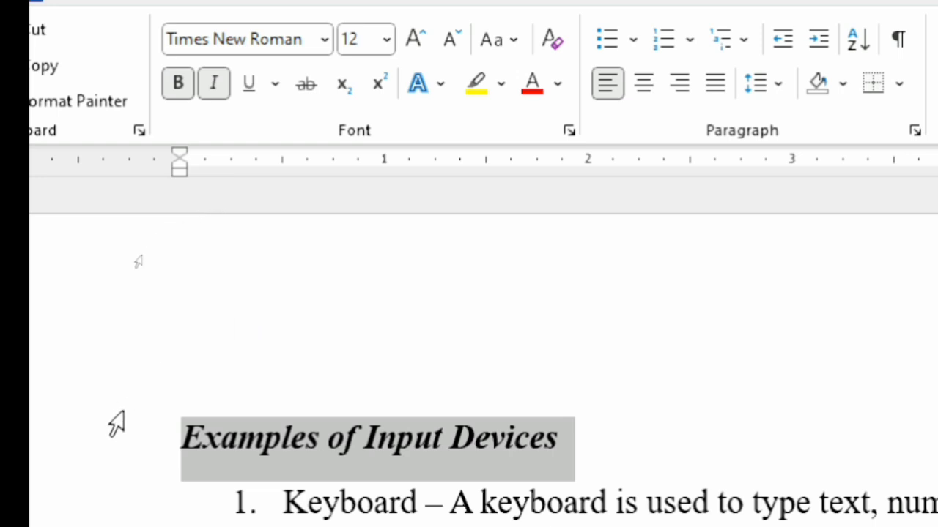
pyautogui.click(270, 402)
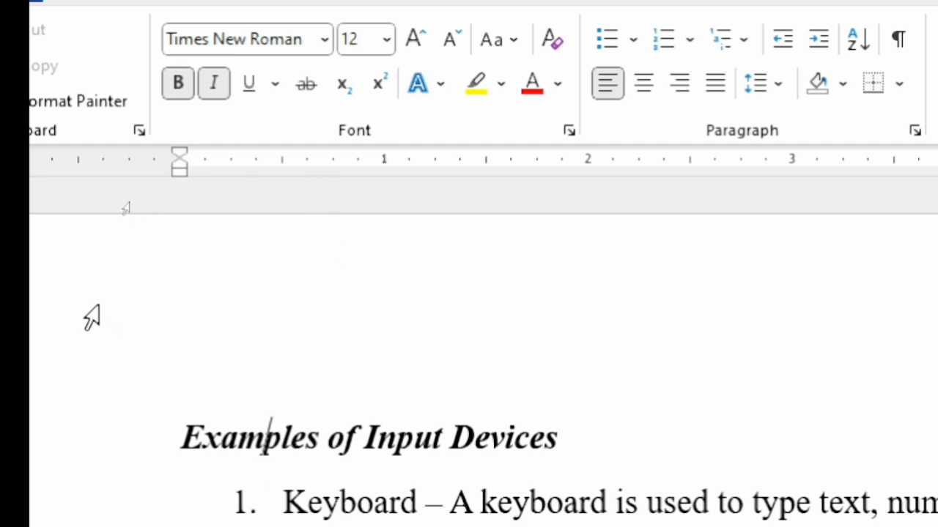
# Underline the "Examples of Input Devices" heading and deselect it
pyautogui.click(187, 420)
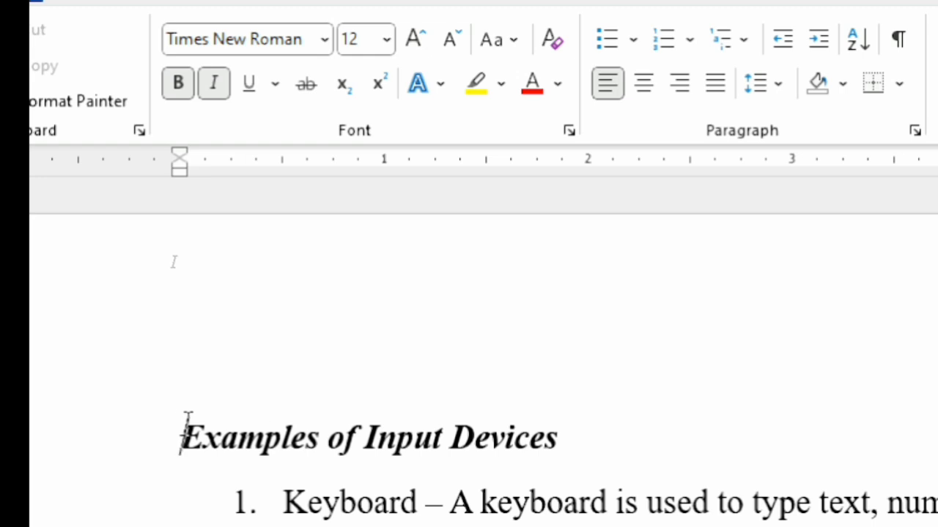
pyautogui.moveTo(187, 421); pyautogui.dragTo(554, 390)
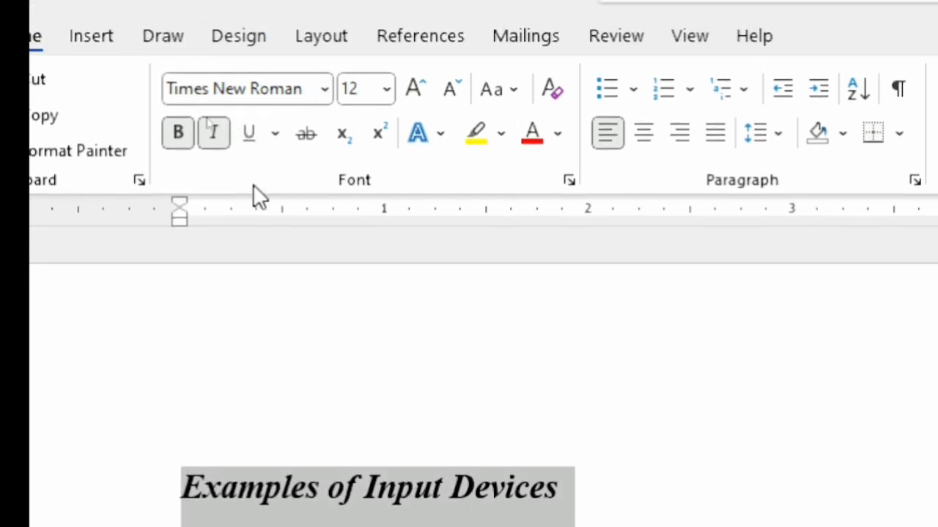
pyautogui.click(248, 138)
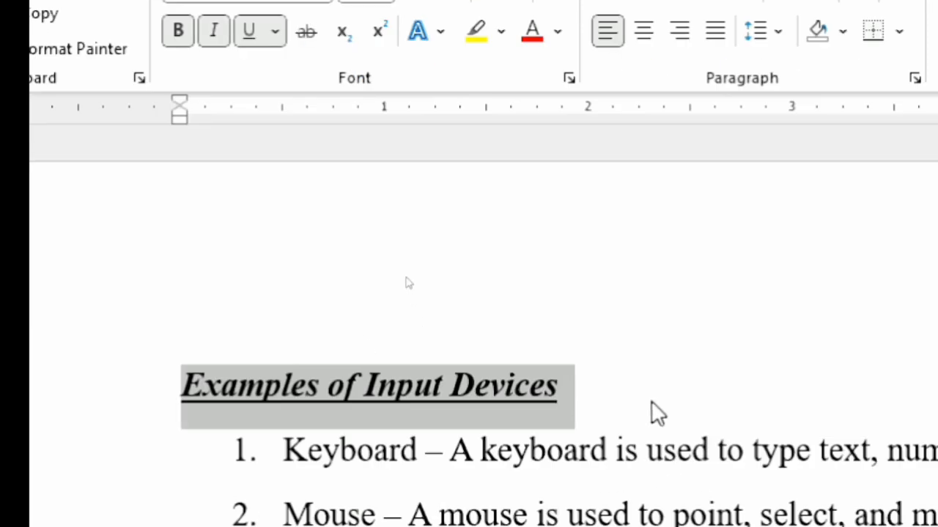
pyautogui.click(657, 517)
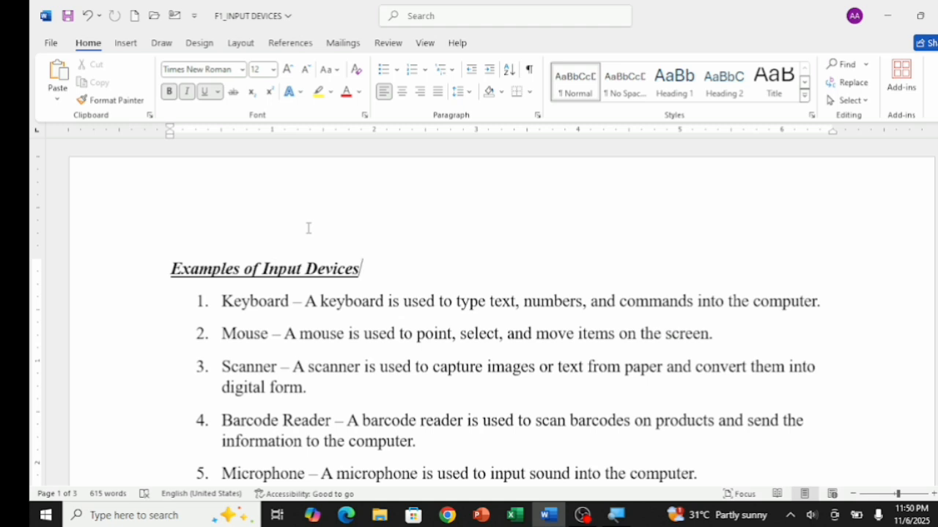
# Change the font of the entire document to Aptos Narrow and clear the selection
pyautogui.hotkey('ctrl', 'a')
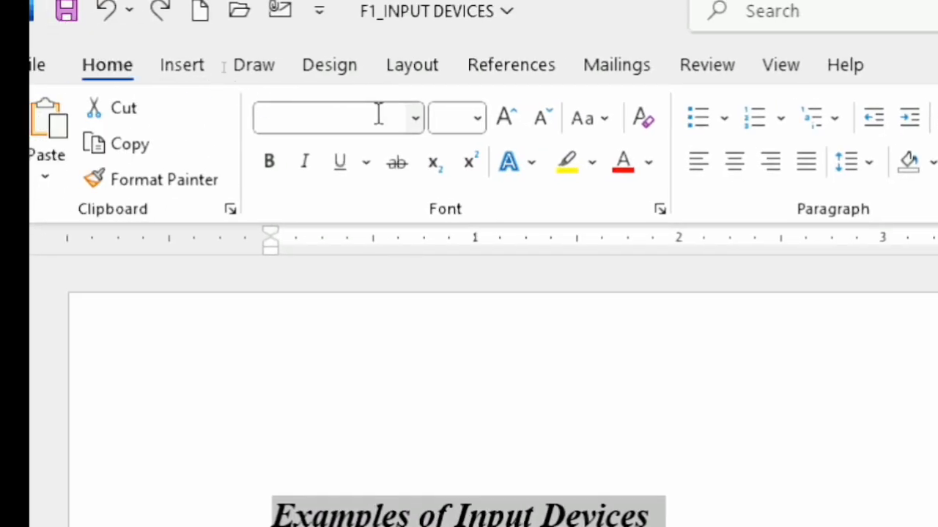
pyautogui.click(414, 119)
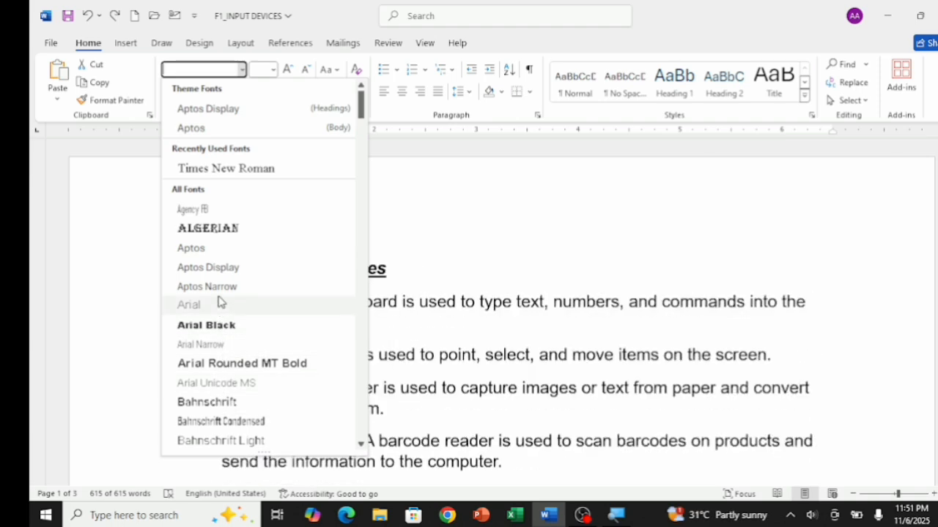
pyautogui.press('Escape')
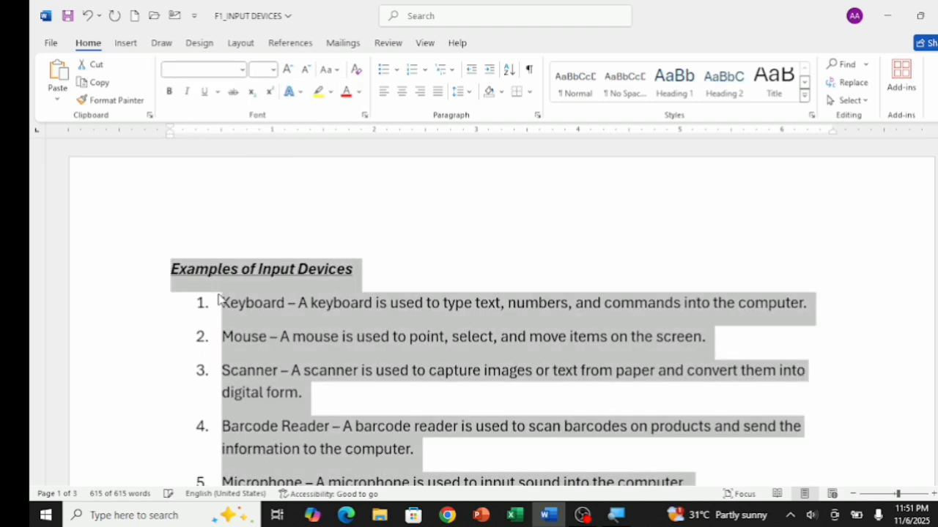
pyautogui.click(492, 269)
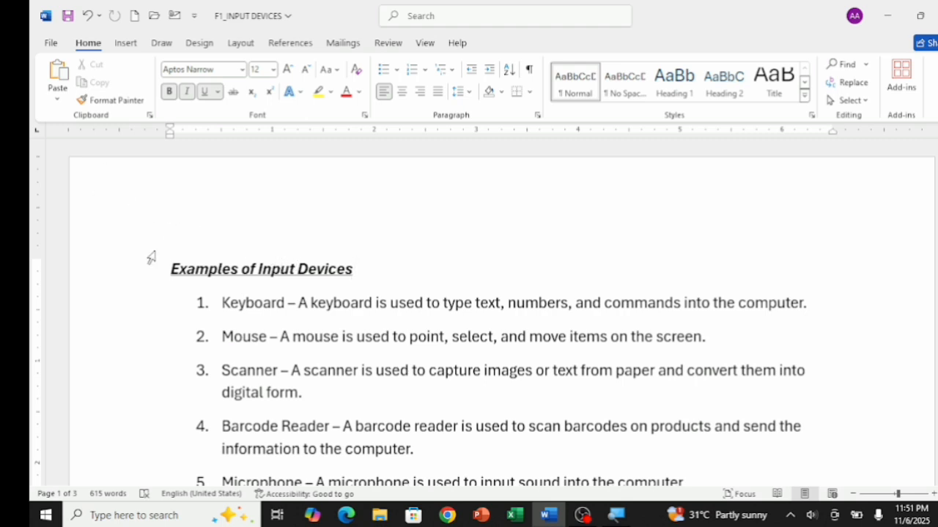
# Set the font size of the entire document to 20 and clear the selection
pyautogui.hotkey('ctrl', 'a')
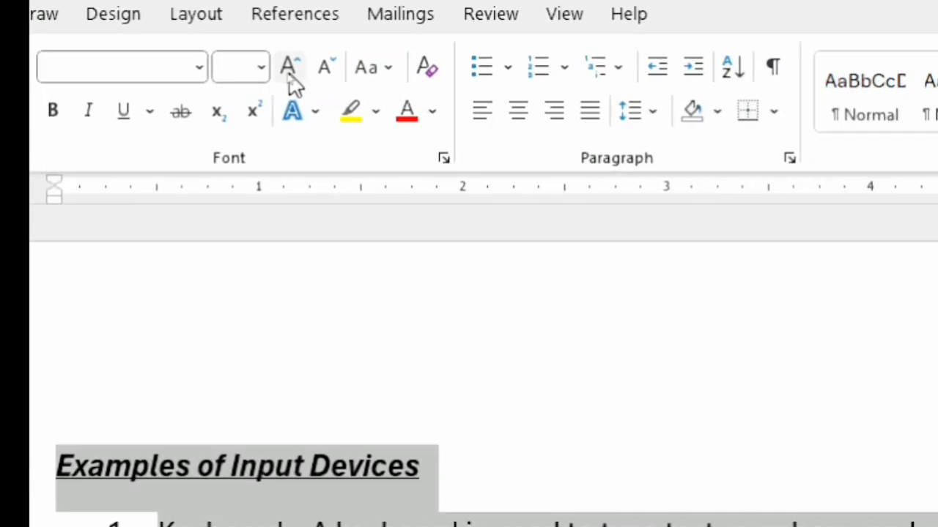
pyautogui.click(260, 70)
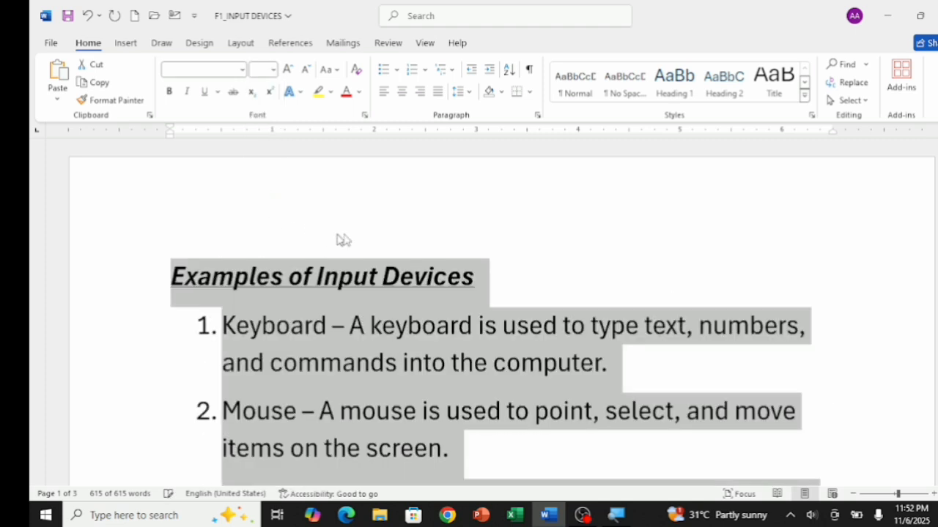
pyautogui.click(409, 230)
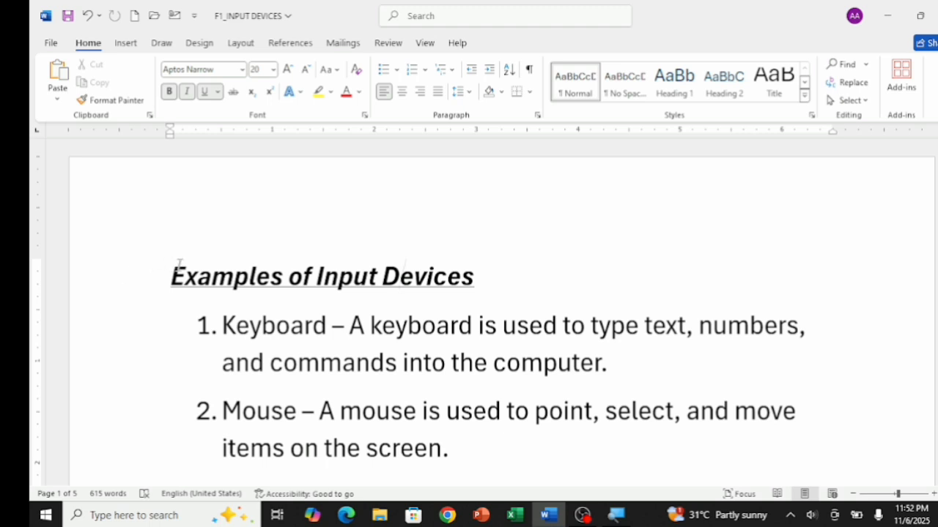
# Color the "Examples of Input Devices" heading text standard red and deselect it
pyautogui.moveTo(183, 271); pyautogui.dragTo(432, 276)
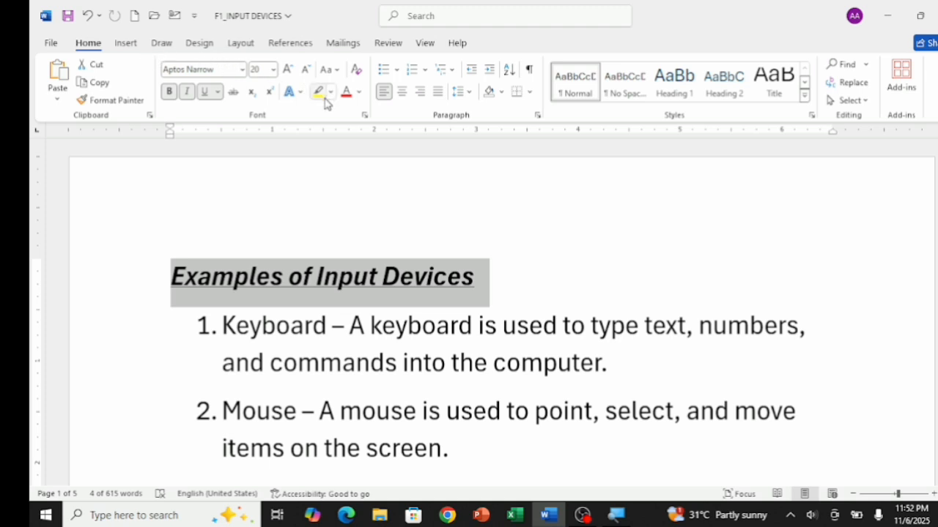
pyautogui.click(359, 93)
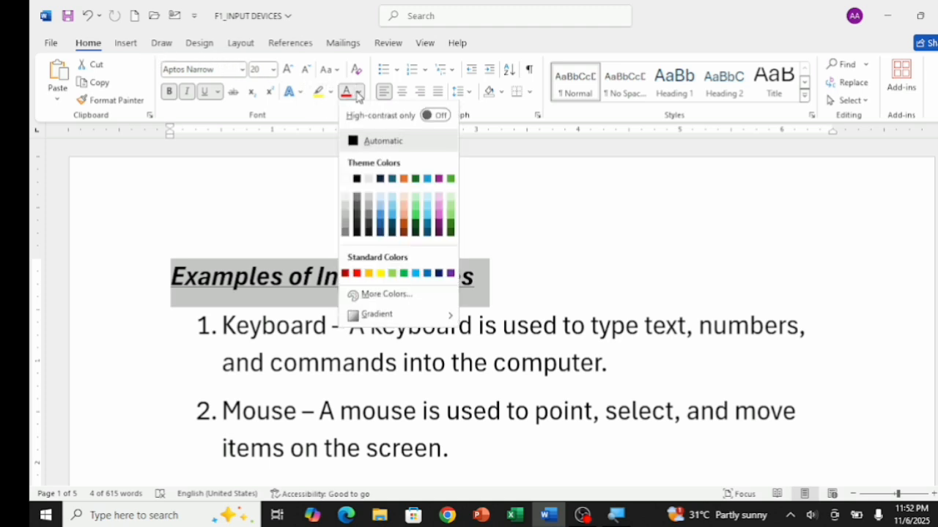
pyautogui.click(355, 274)
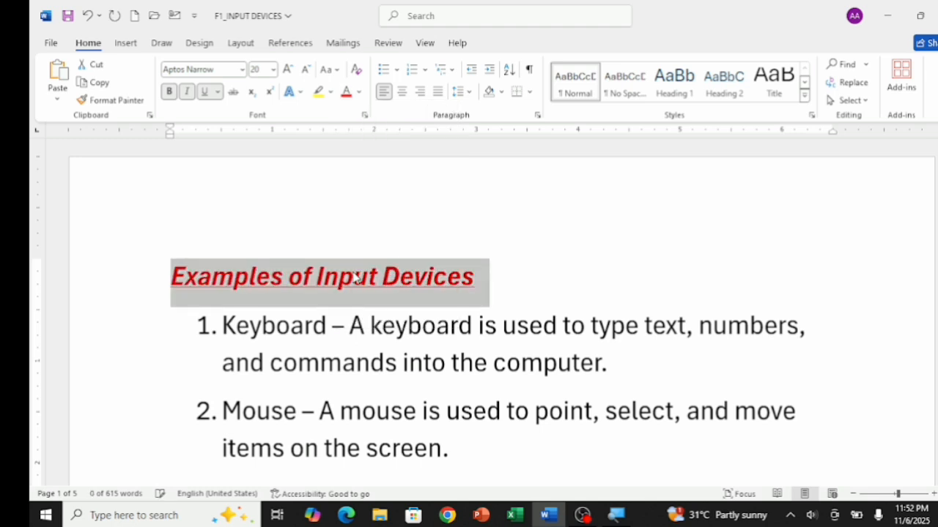
pyautogui.click(548, 243)
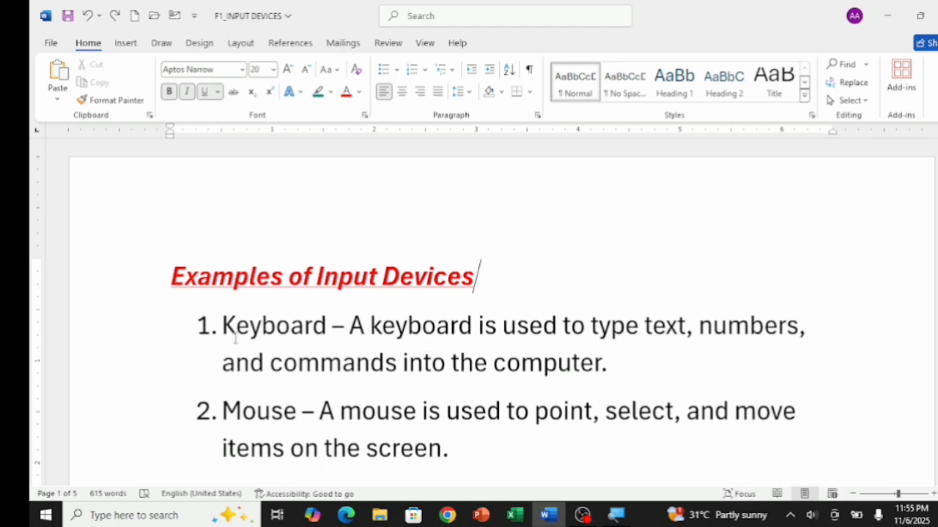
# Highlight the Keyboard list item's text in red, from "Keyboard" through "computer", and clear the selection
pyautogui.moveTo(228, 325); pyautogui.dragTo(602, 378)
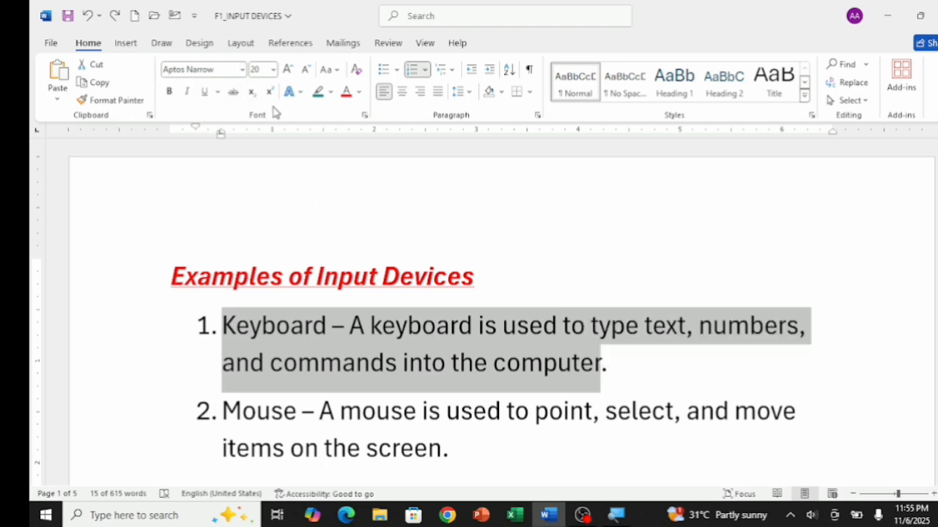
pyautogui.click(330, 92)
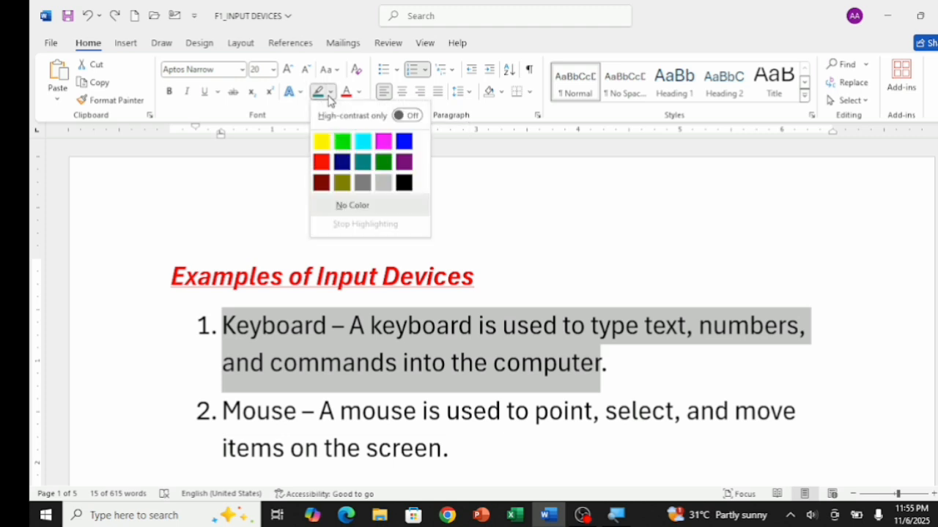
pyautogui.click(321, 167)
pyautogui.click(482, 240)
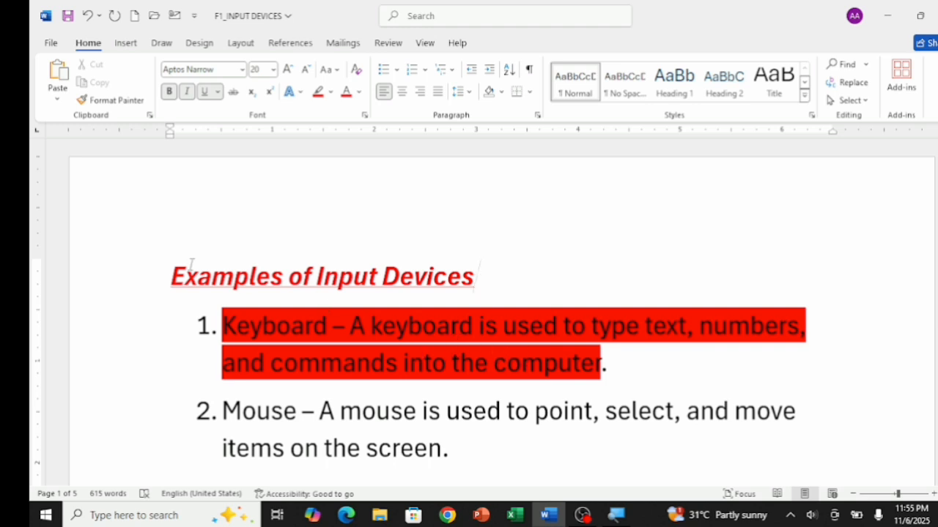
pyautogui.moveTo(152, 268); pyautogui.dragTo(387, 219)
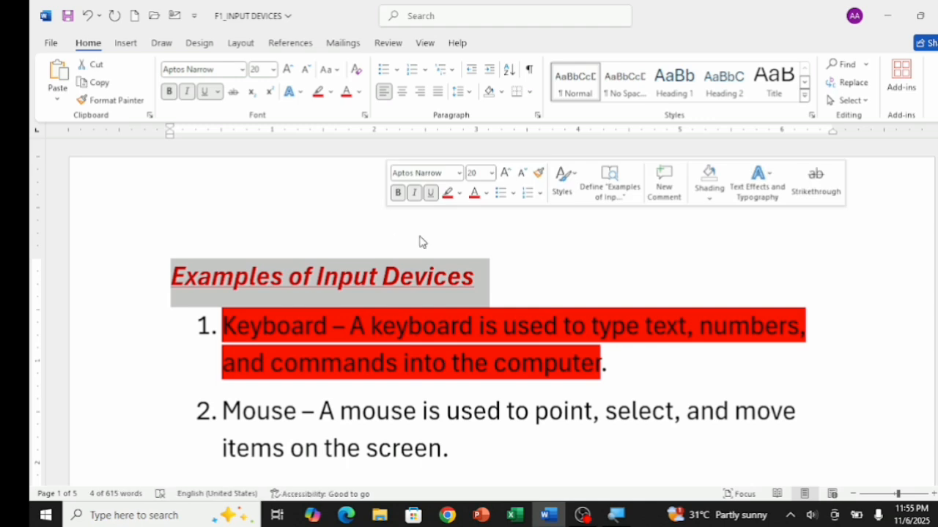
pyautogui.click(580, 280)
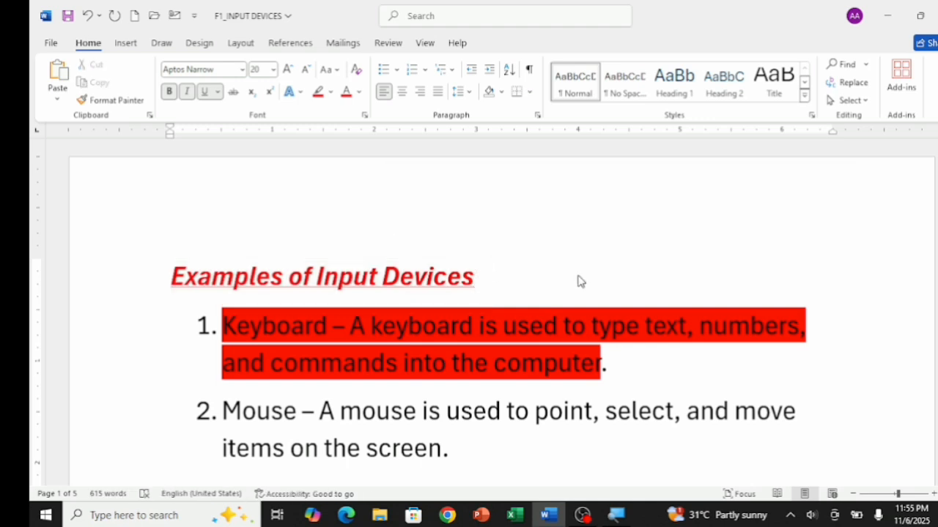
# Apply left, center and right alignment in turn to the entire document, ending with justified alignment
pyautogui.hotkey('ctrl', 'a')
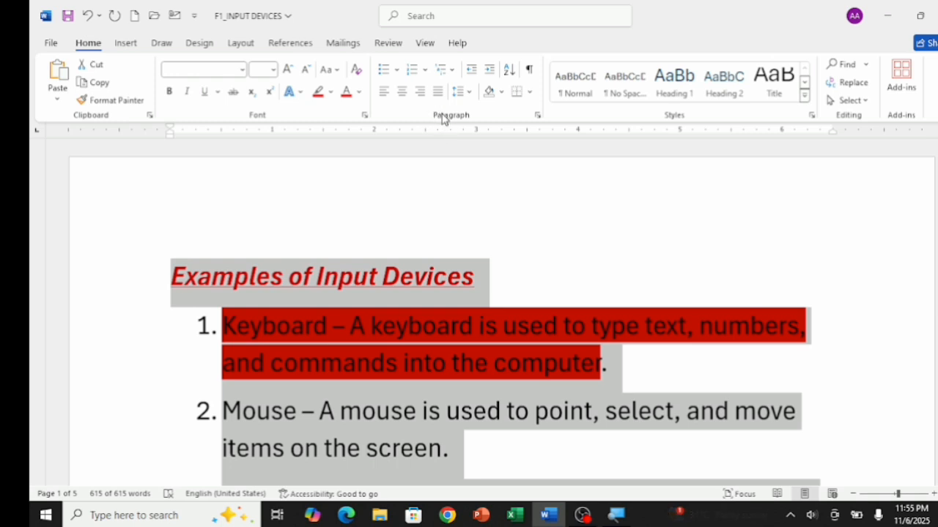
pyautogui.click(389, 96)
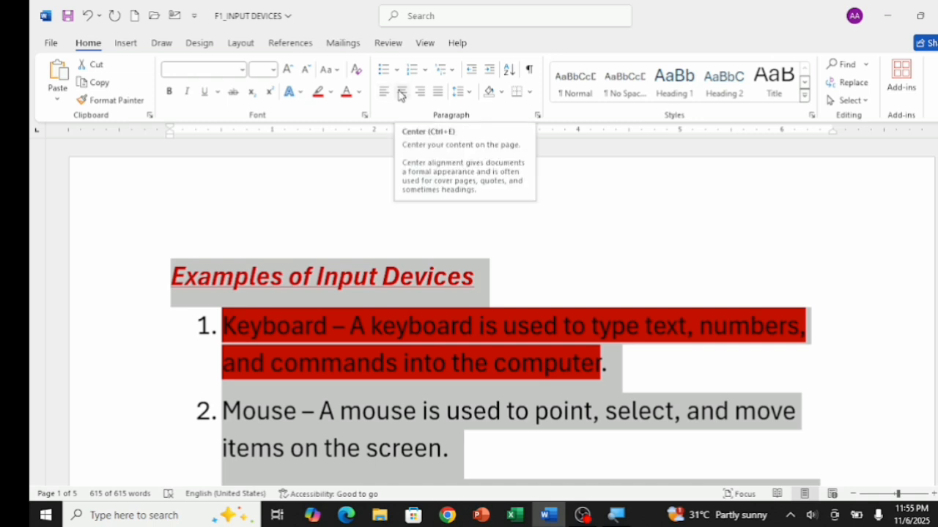
pyautogui.click(401, 93)
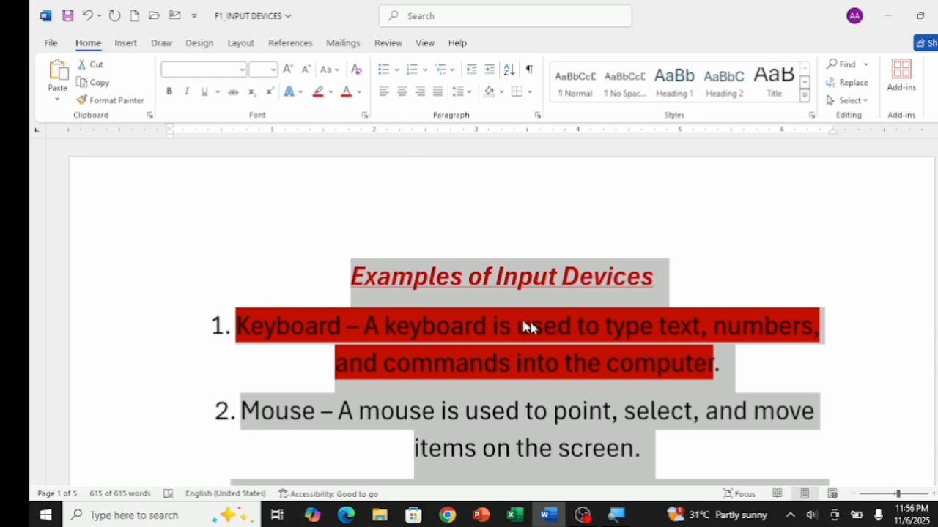
pyautogui.click(420, 100)
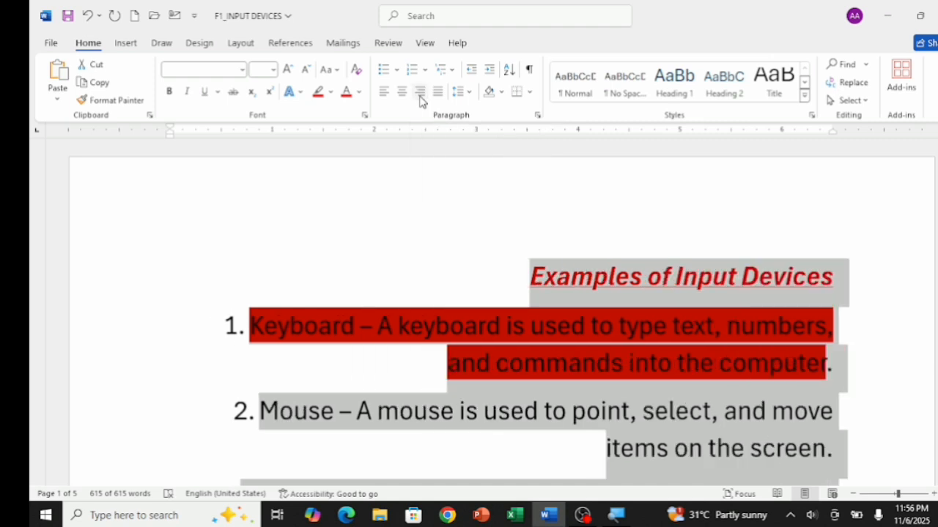
pyautogui.click(434, 97)
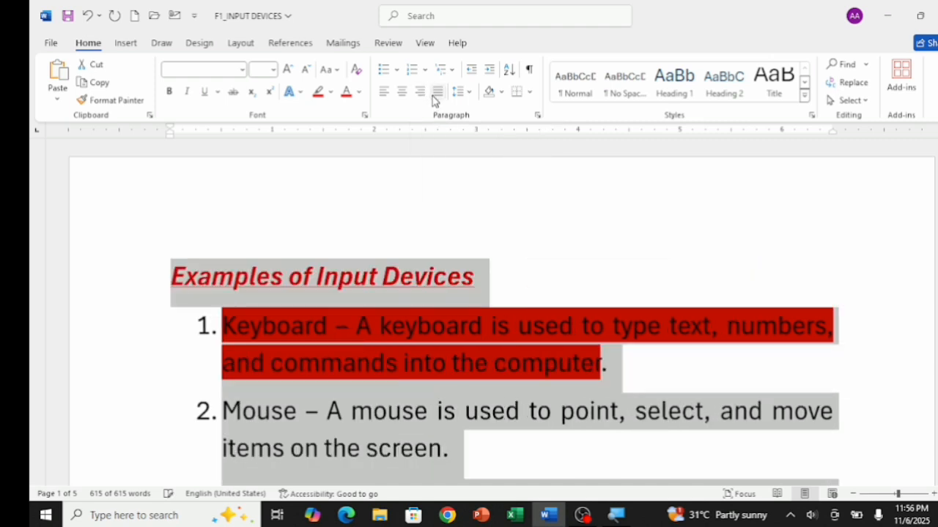